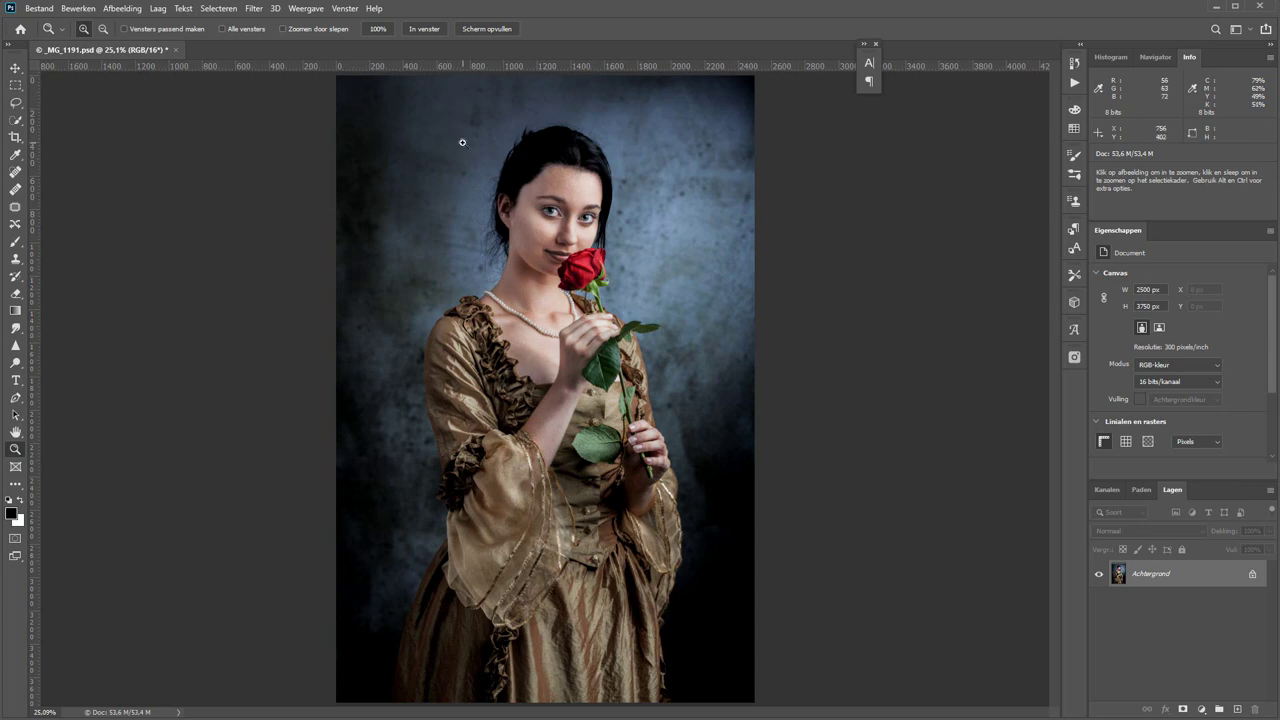
Zoom in on the woman's face and eyes, then fit the whole photo back in the window.
mouse_move(454, 128)
left_mouse_down()
mouse_move(674, 297)
mouse_move(690, 326)
left_mouse_up()
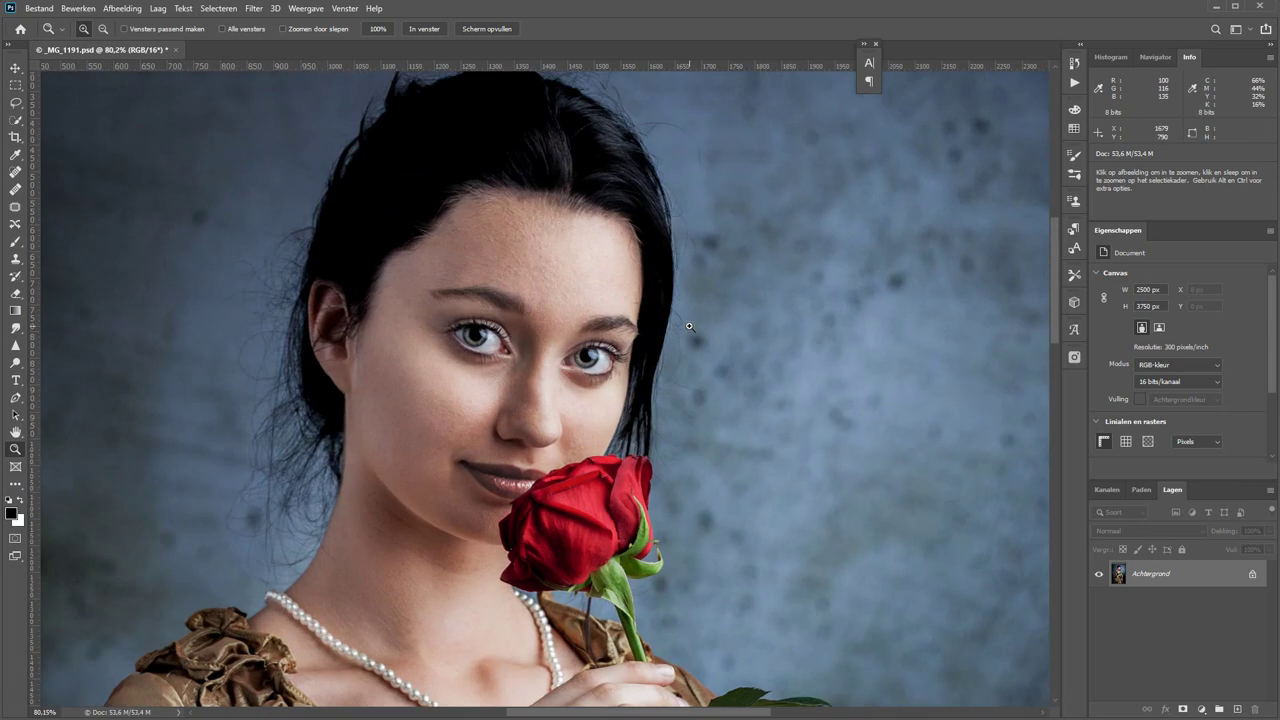
left_click(704, 486)
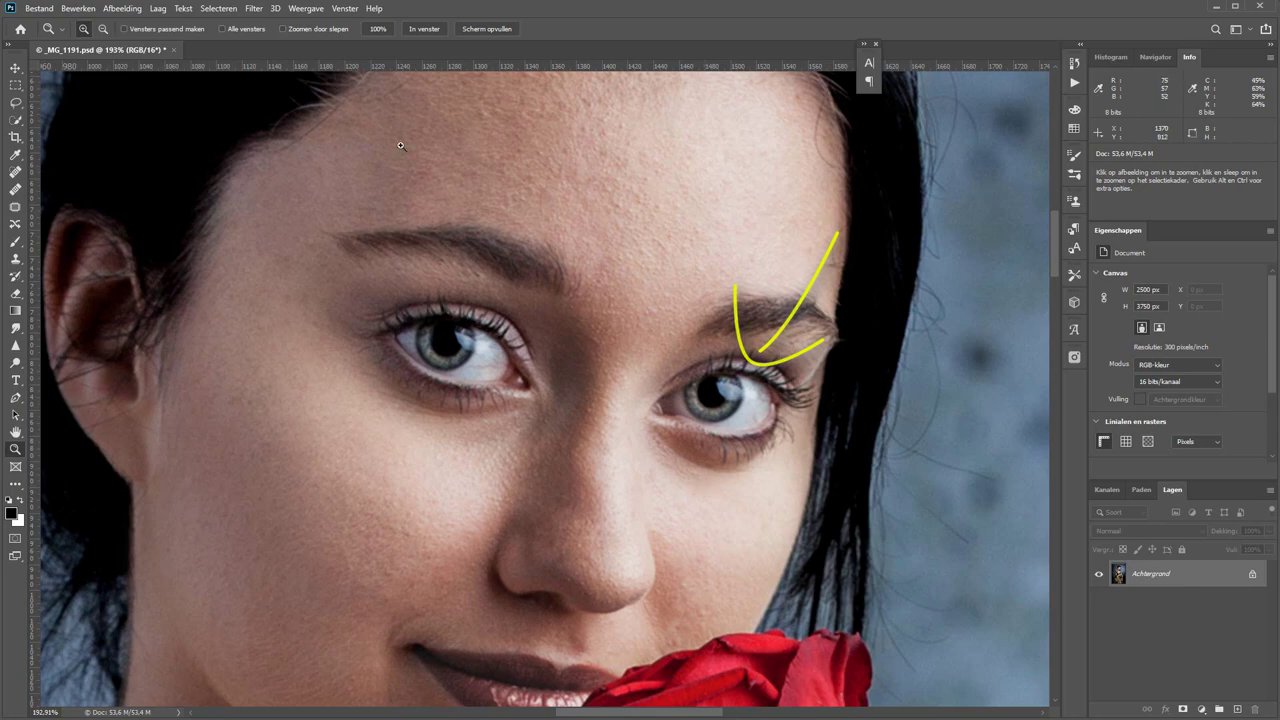
left_click(424, 28)
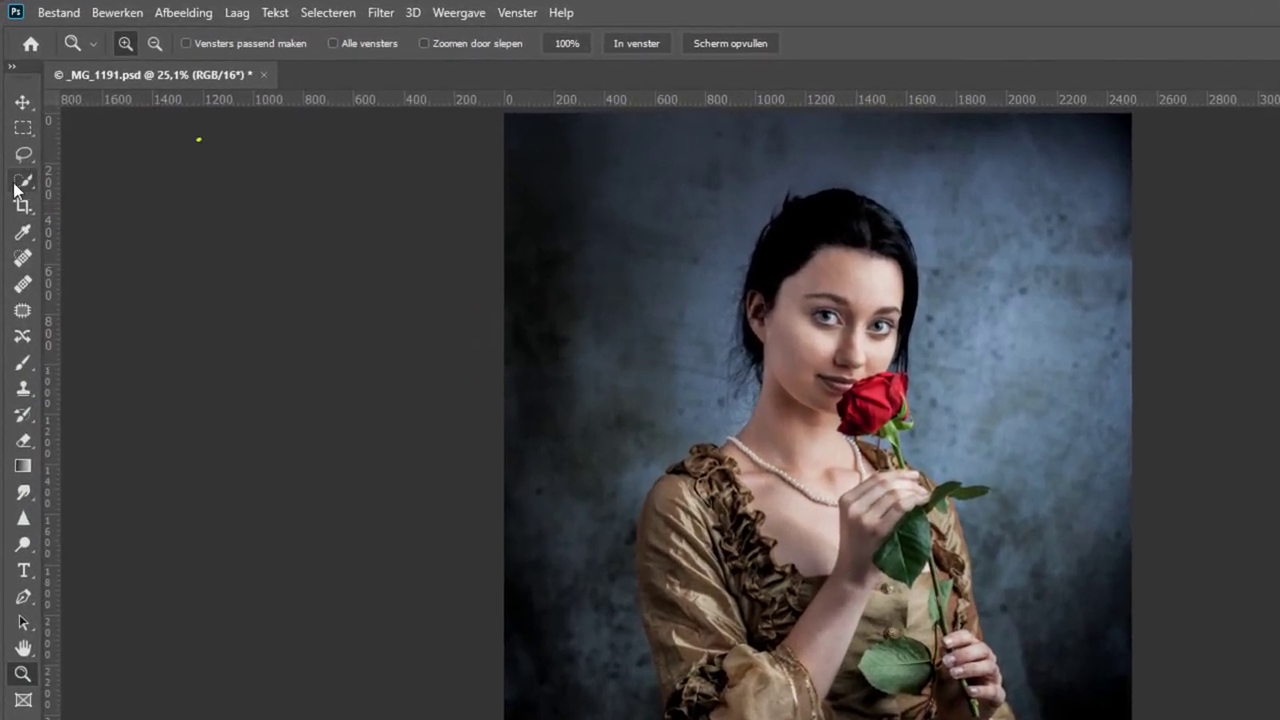
Select the woman and her rose with the Quick Selection tool, inspect the edges, and fit the photo on screen.
left_click(22, 181)
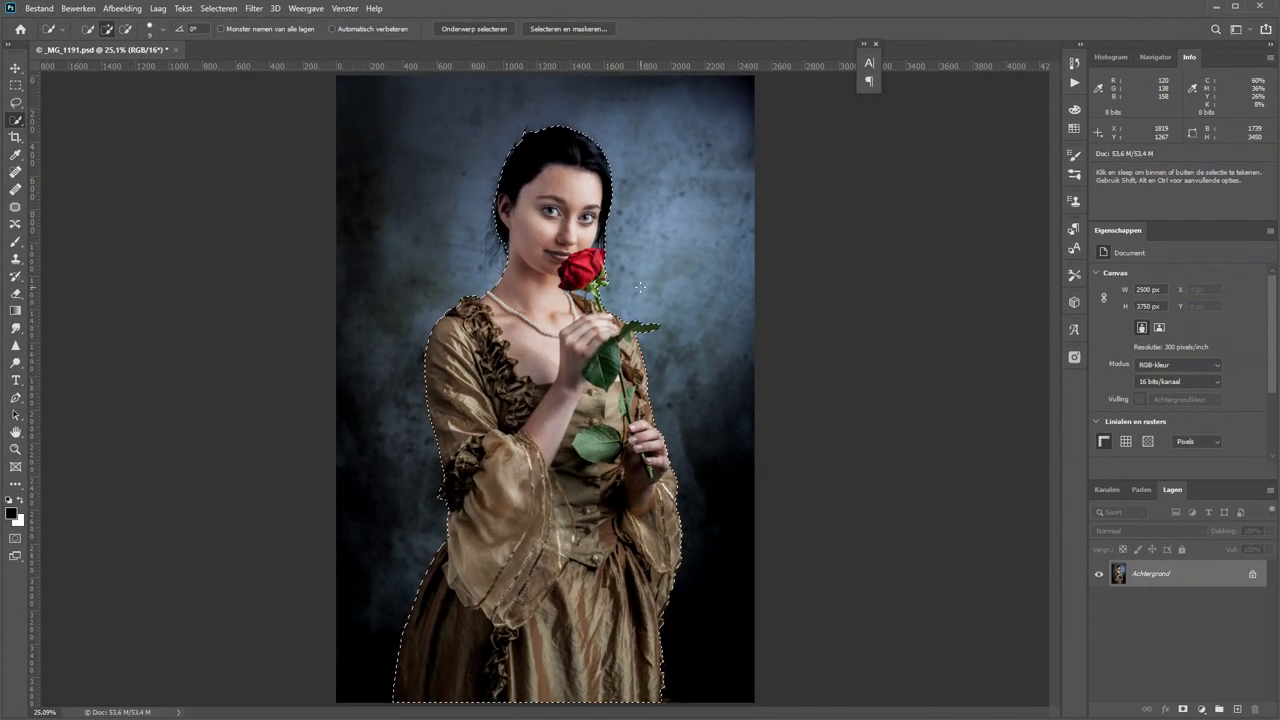
left_click(15, 450)
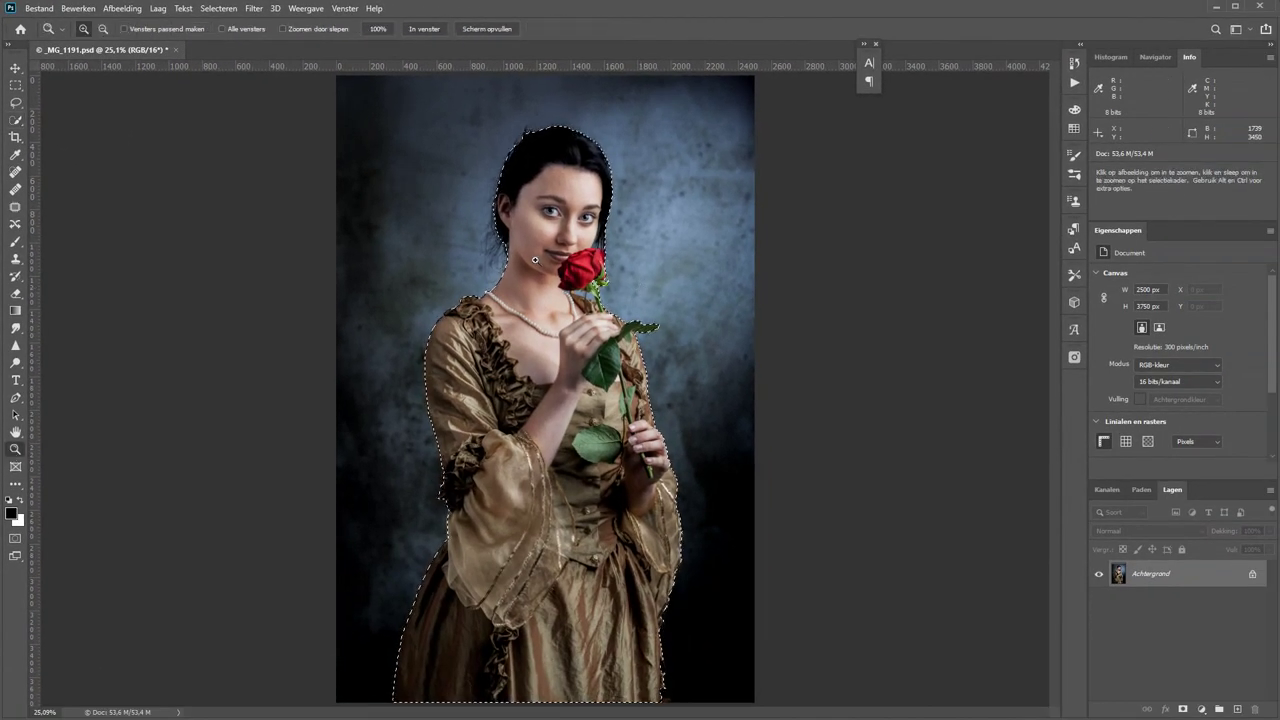
left_click_drag(463, 188, 543, 315)
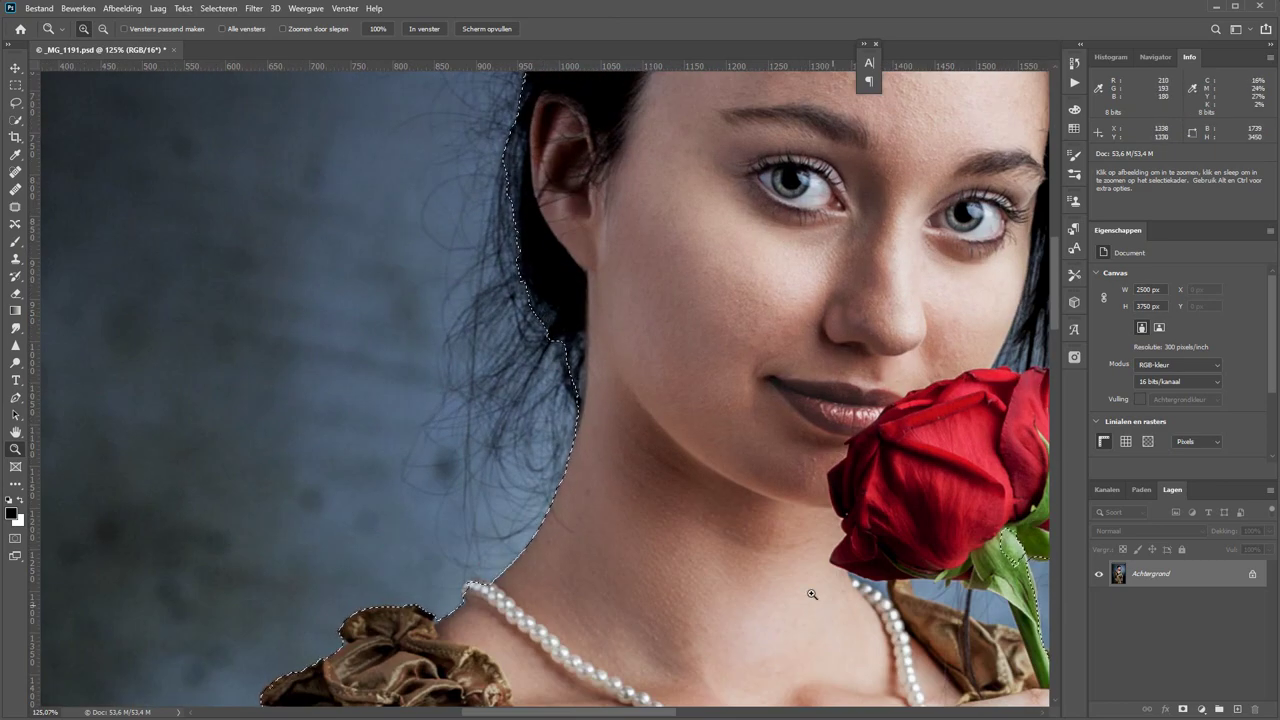
key("v")
left_click_drag(780, 571, 537, 465)
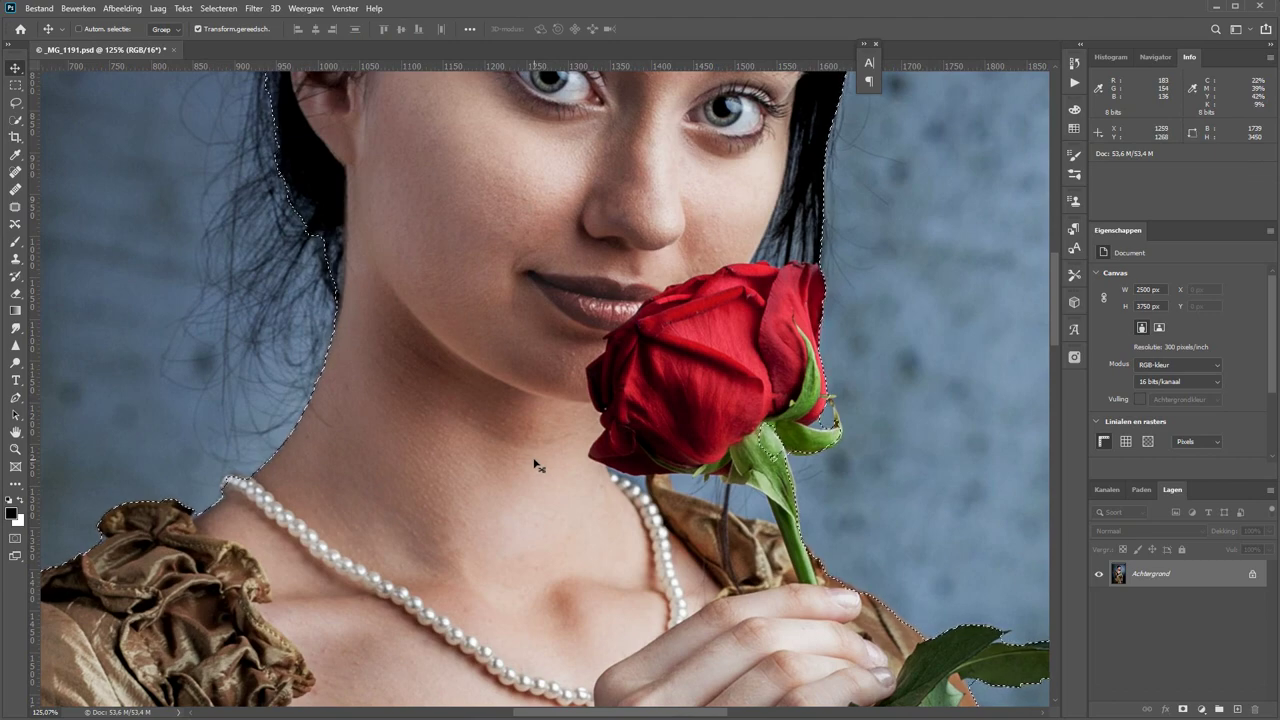
key("ctrl")
key("ctrl+0")
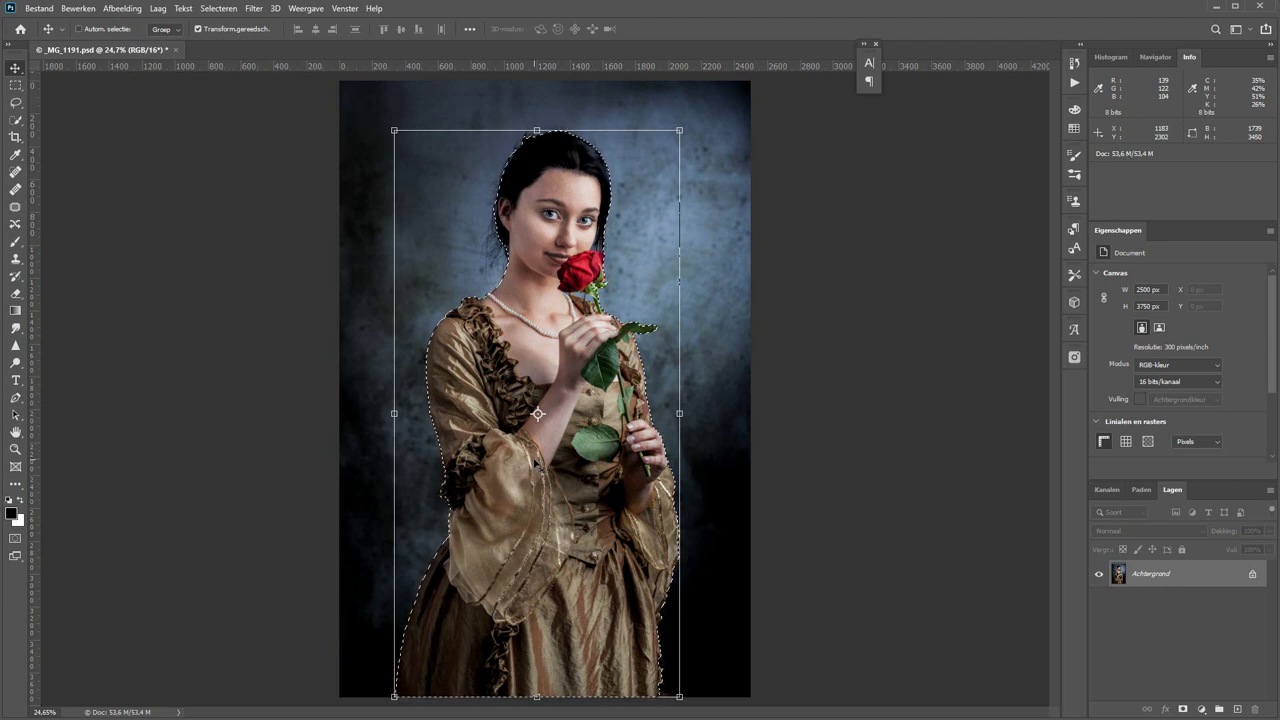
Copy the selected woman onto new layer Laag 1 and check the cut-out against a hidden background.
key("ctrl+j")
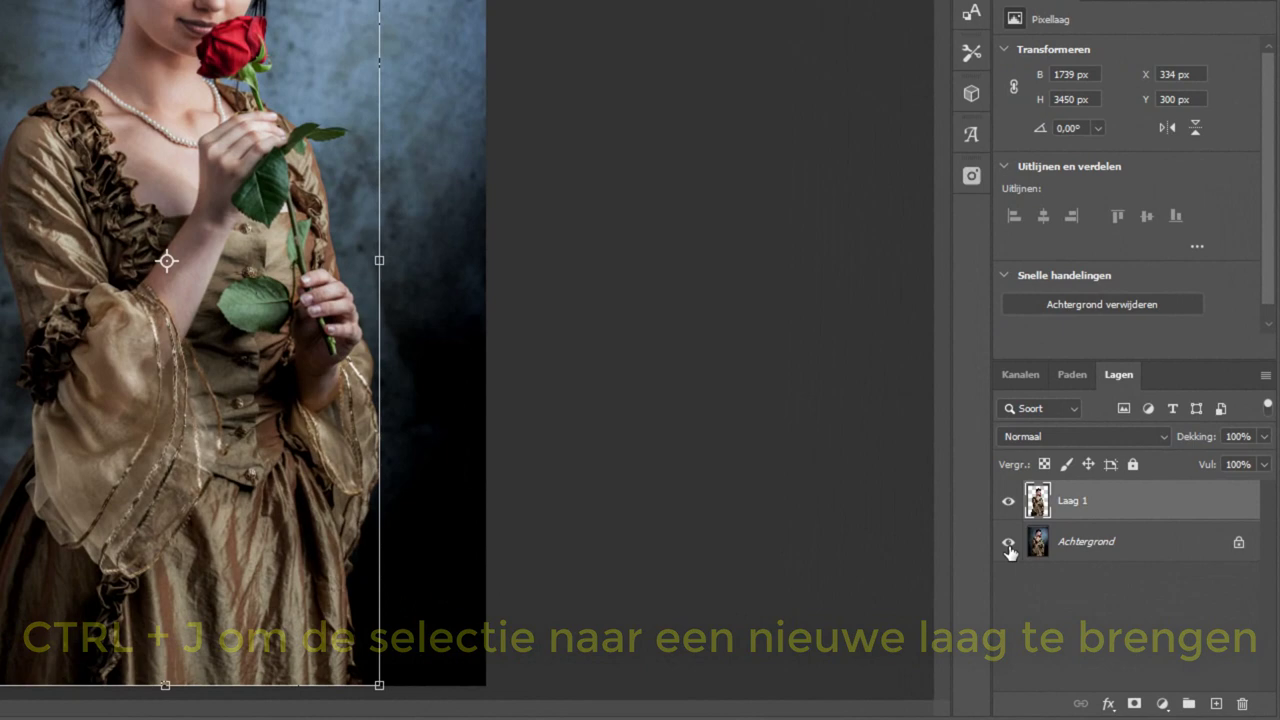
left_click(1008, 545)
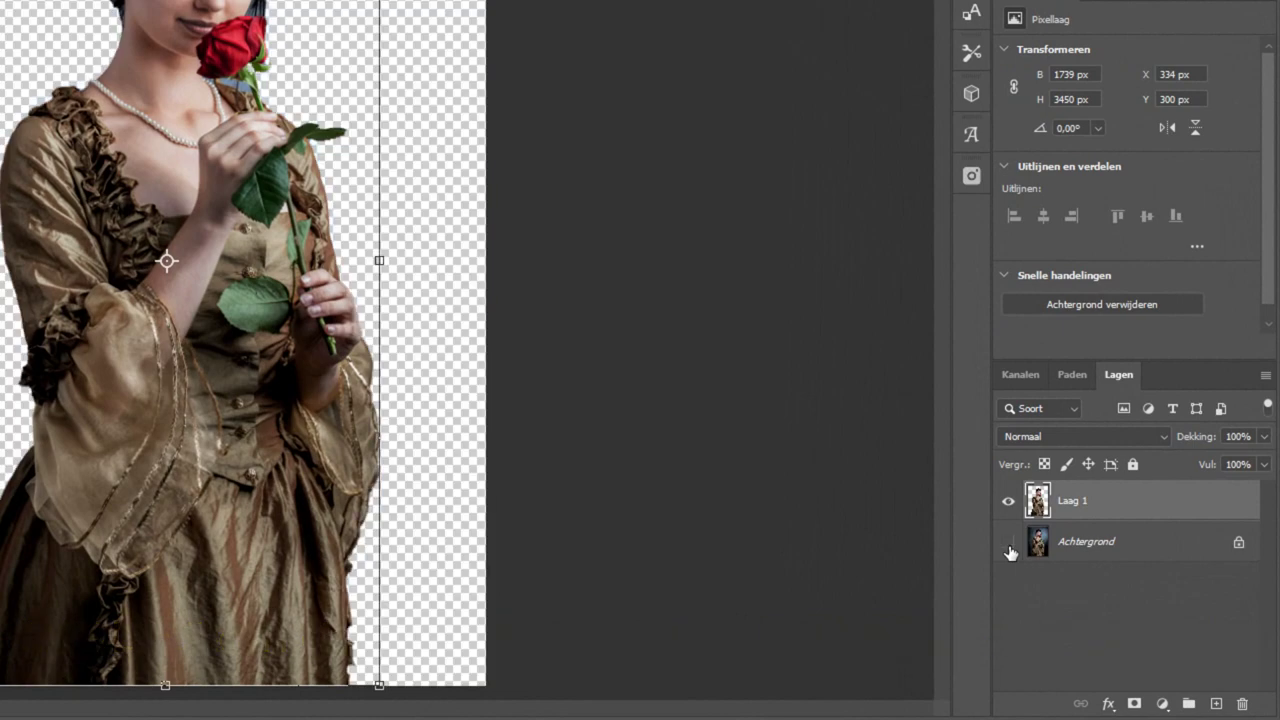
left_click(1009, 546)
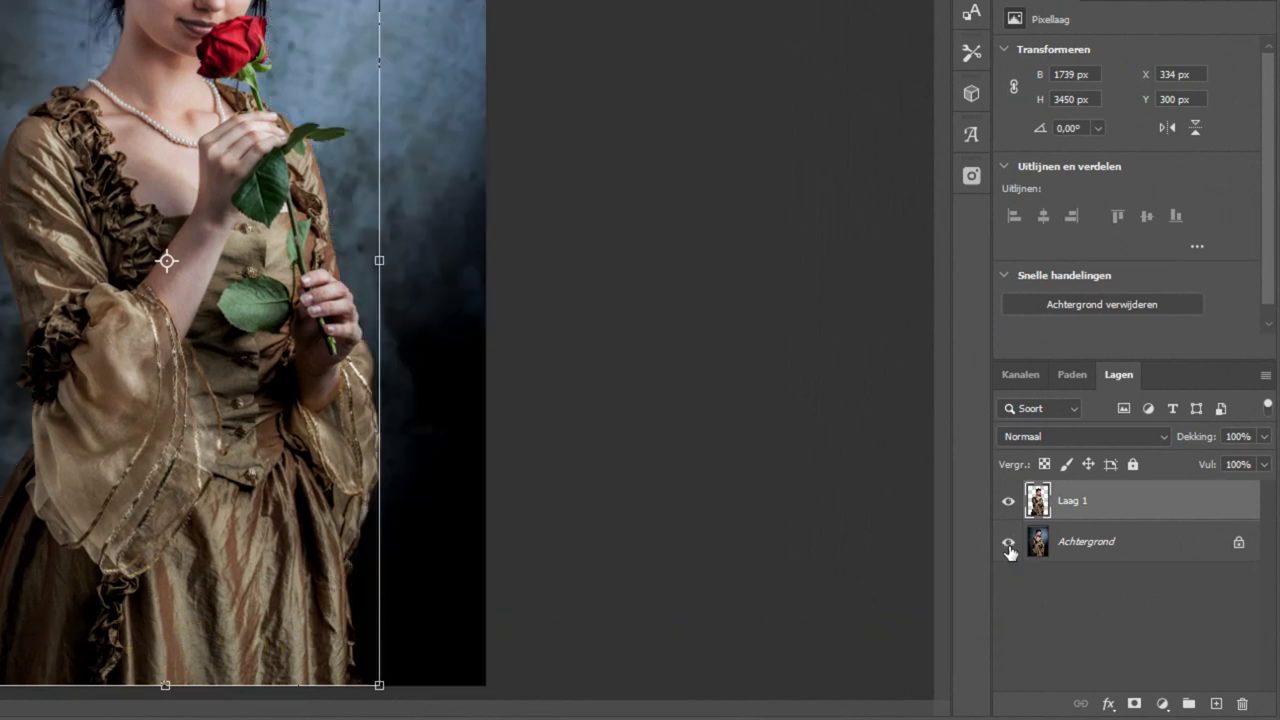
Add an empty layer Laag 2 and place it below Laag 1.
left_click_drag(1162, 530, 1240, 605)
left_click_drag(1143, 645, 1212, 665)
left_click(1216, 703)
left_click_drag(1156, 503, 1160, 553)
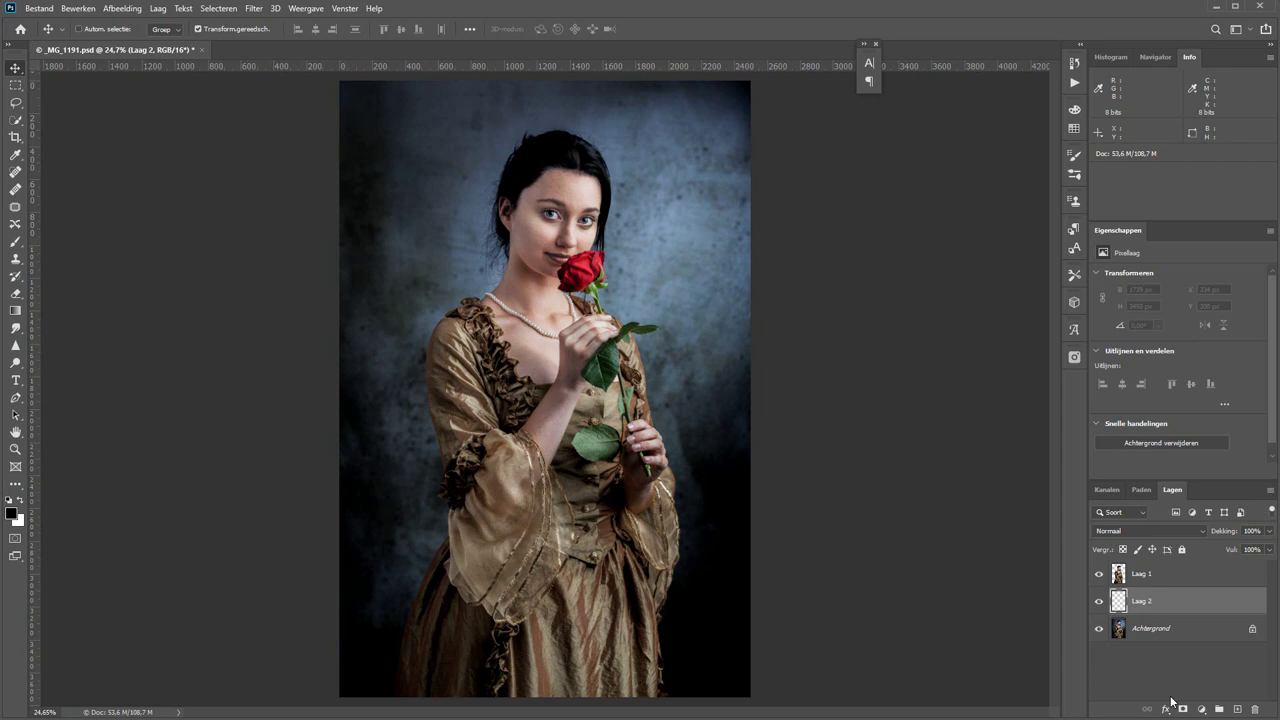
Load Laag 1's outline as a selection and fill it with black on Laag 2.
key("ctrl")
left_click(1119, 577, "ctrl")
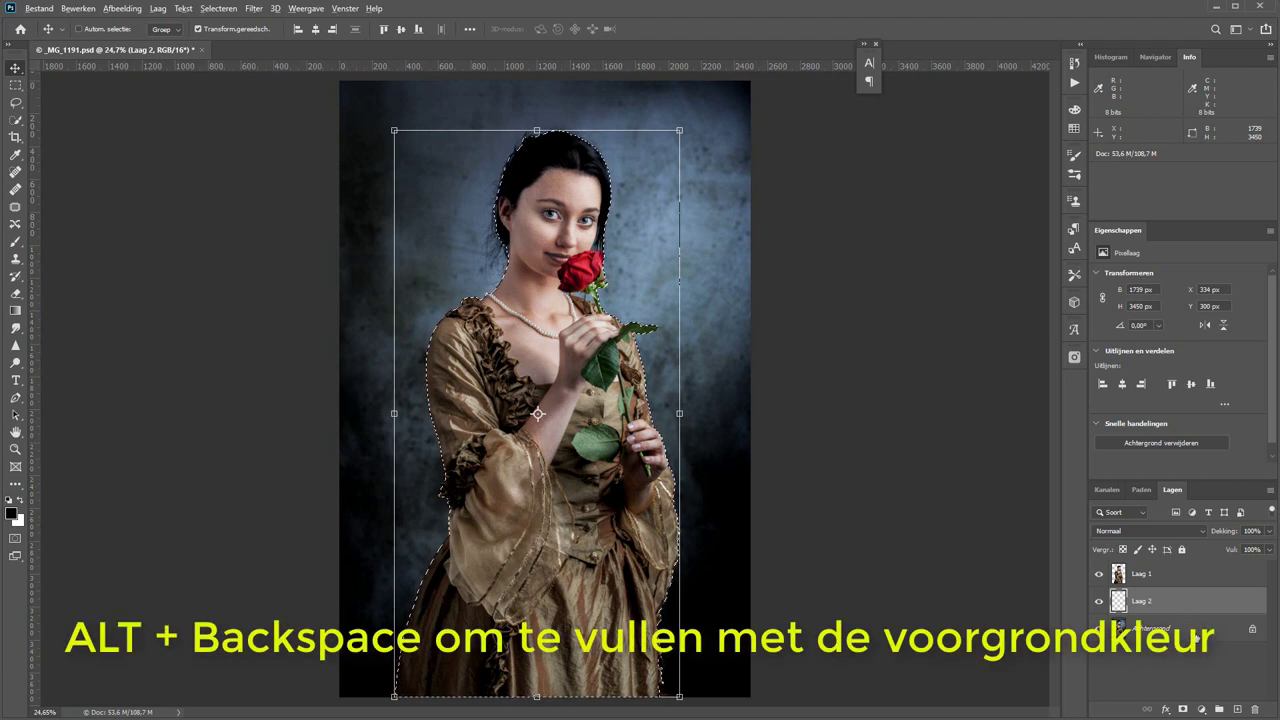
key("alt+BackSpace")
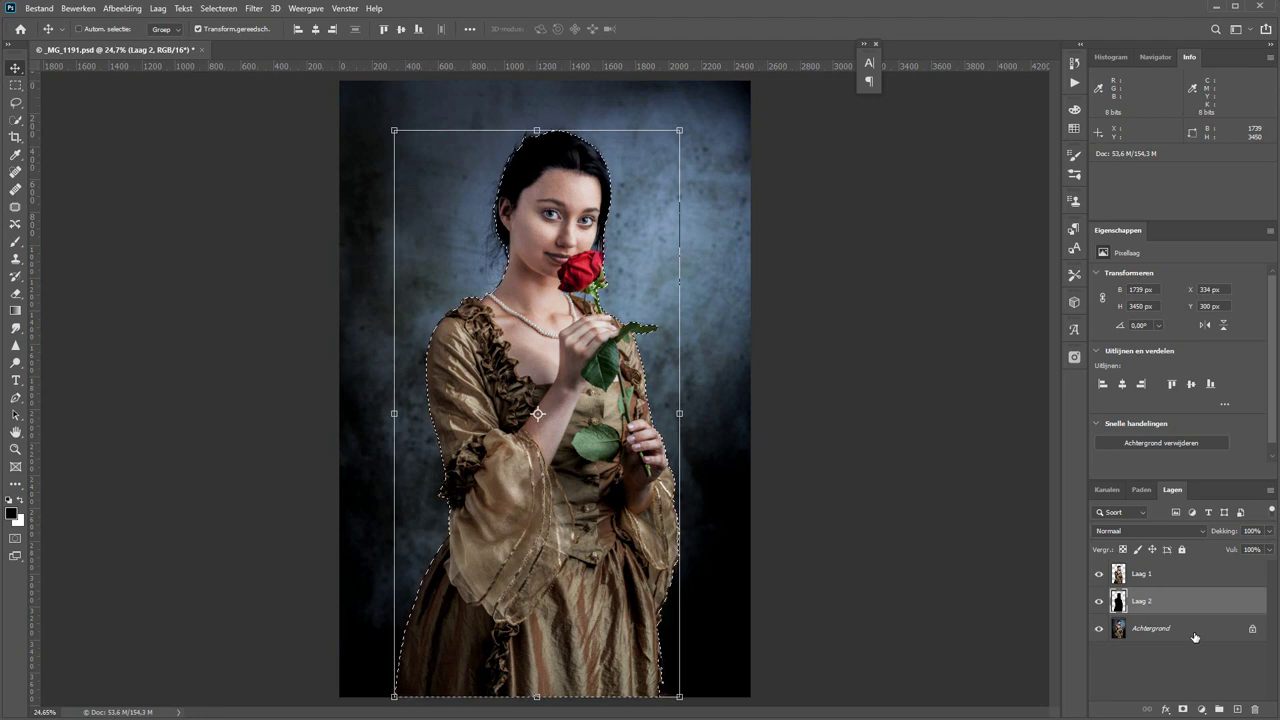
Check the black silhouette by hiding and showing Laag 1, then deselect.
left_click(1099, 575)
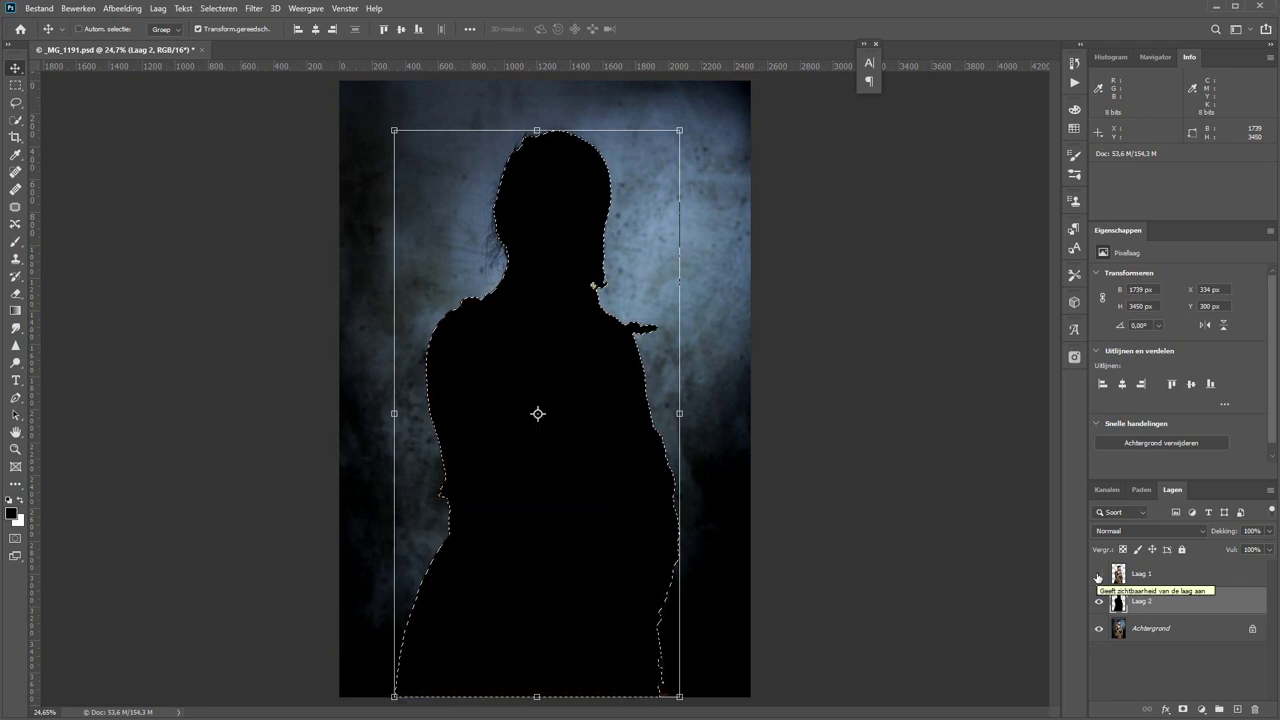
left_click(1099, 574)
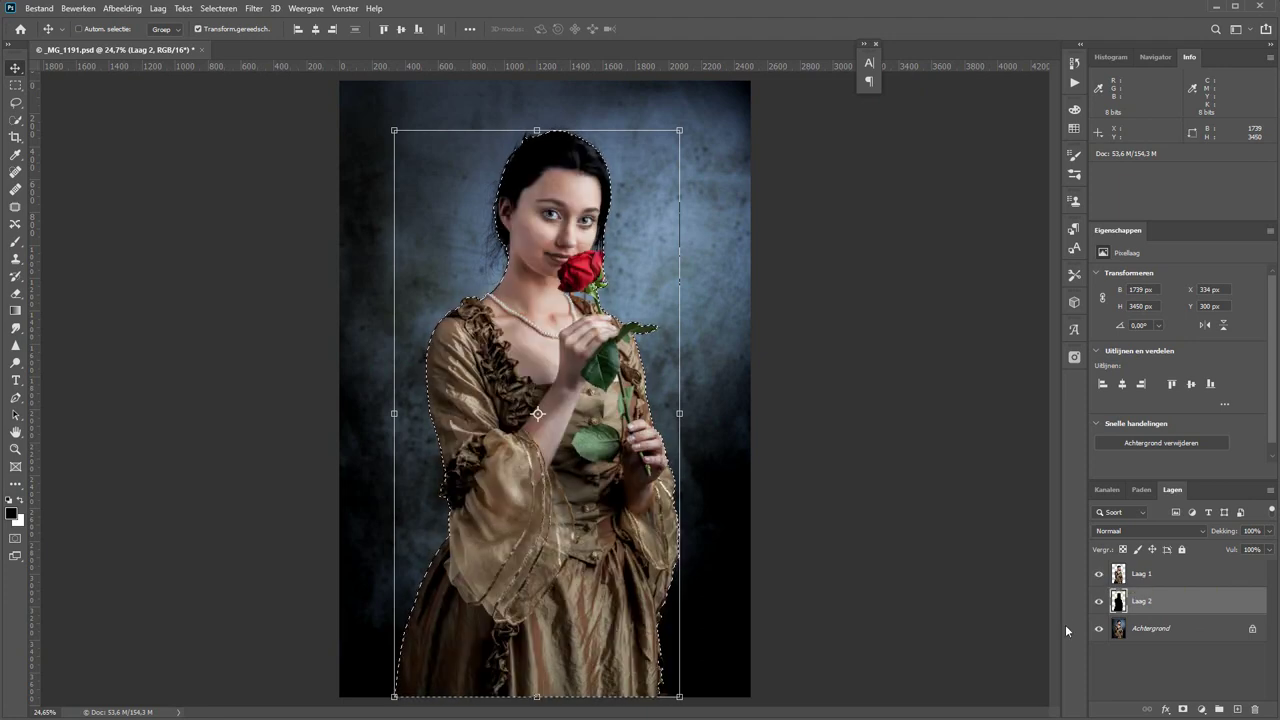
key("ctrl+d")
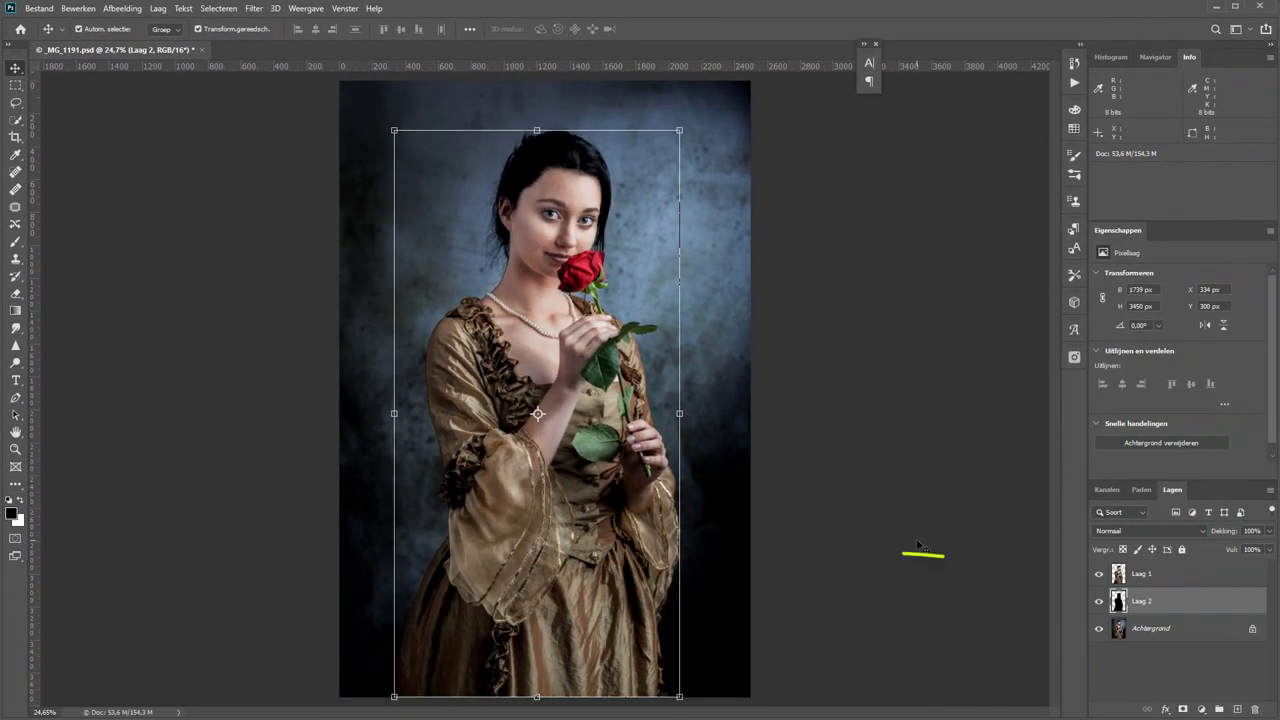
Turn off Autom. selectie for the Move tool and make Laag 2 the active layer.
left_click(565, 432)
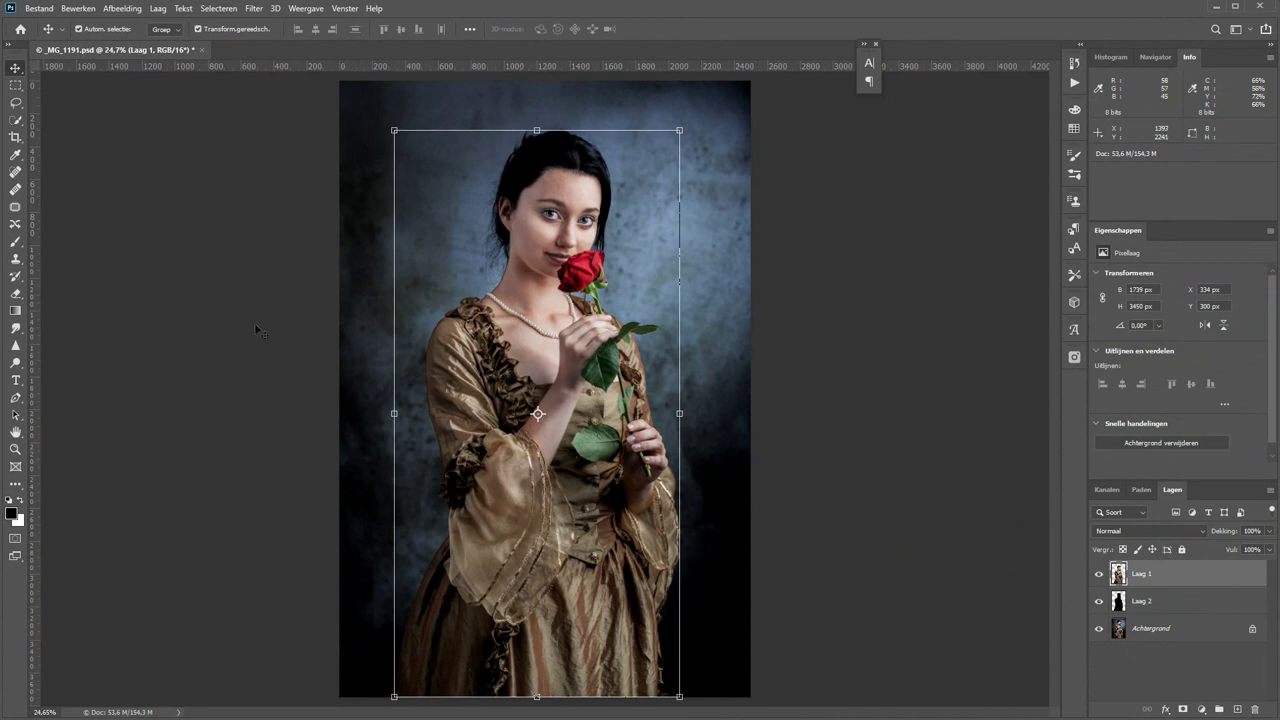
left_click(88, 29)
left_click(1180, 604)
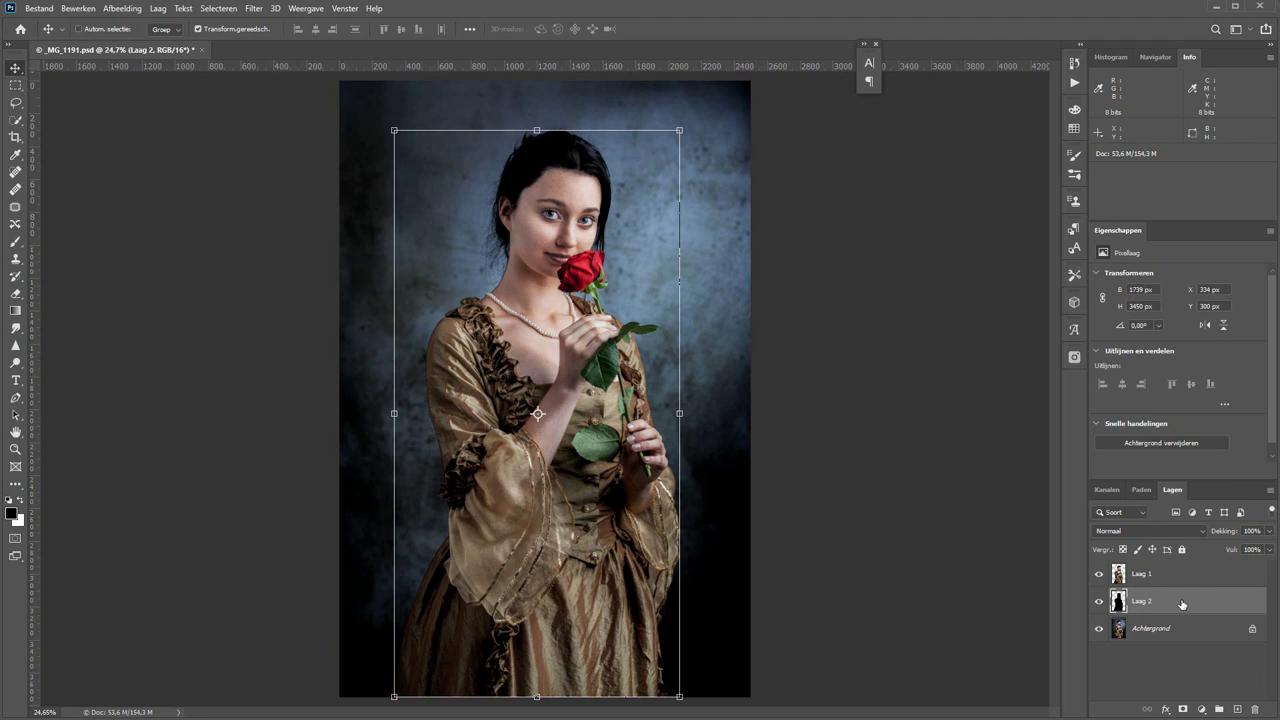
Convert Laag 2 to a smart object and shift the black silhouette up and left behind the woman.
right_click(1184, 601)
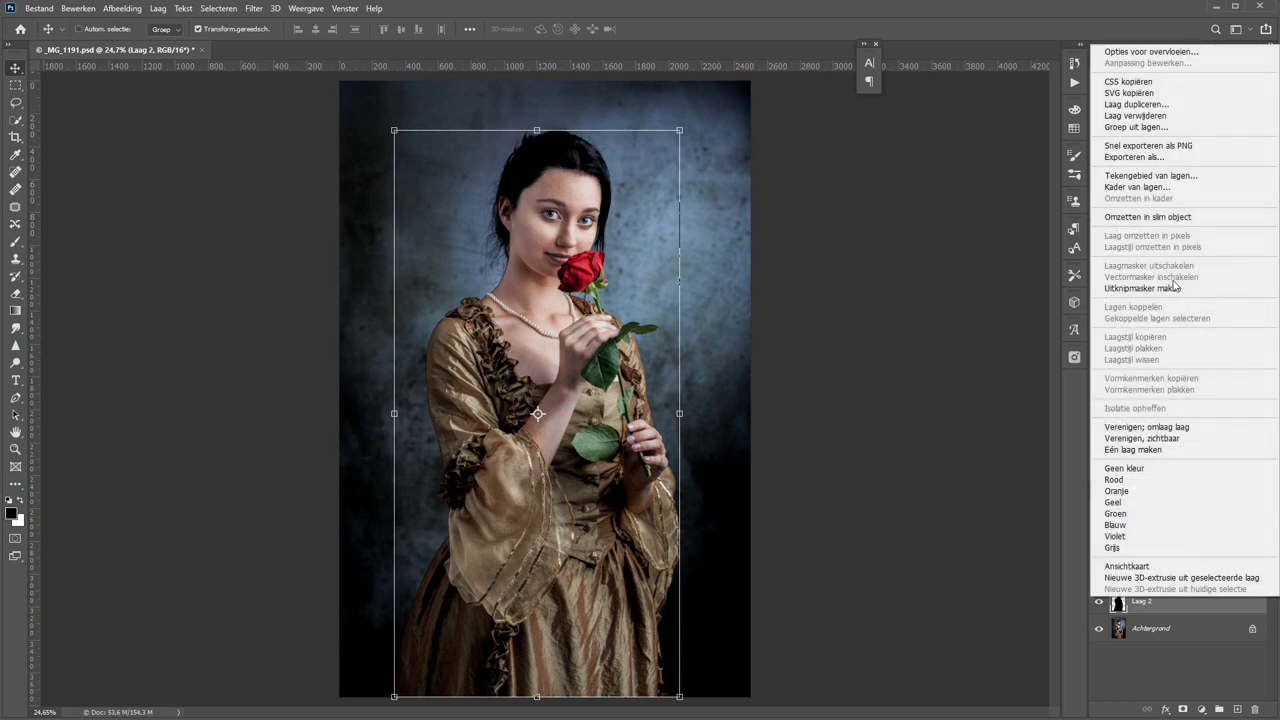
left_click(1129, 219)
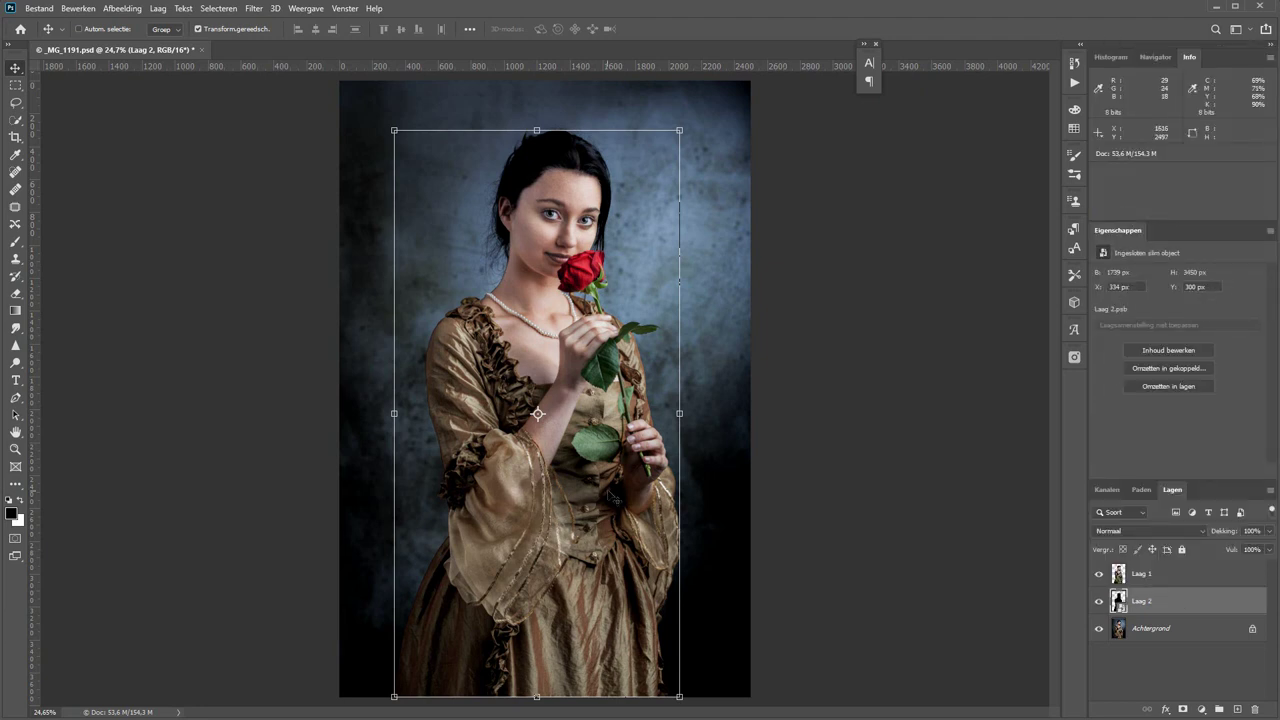
mouse_move(614, 497)
left_mouse_down()
mouse_move(566, 480)
mouse_move(556, 524)
mouse_move(570, 521)
left_mouse_up()
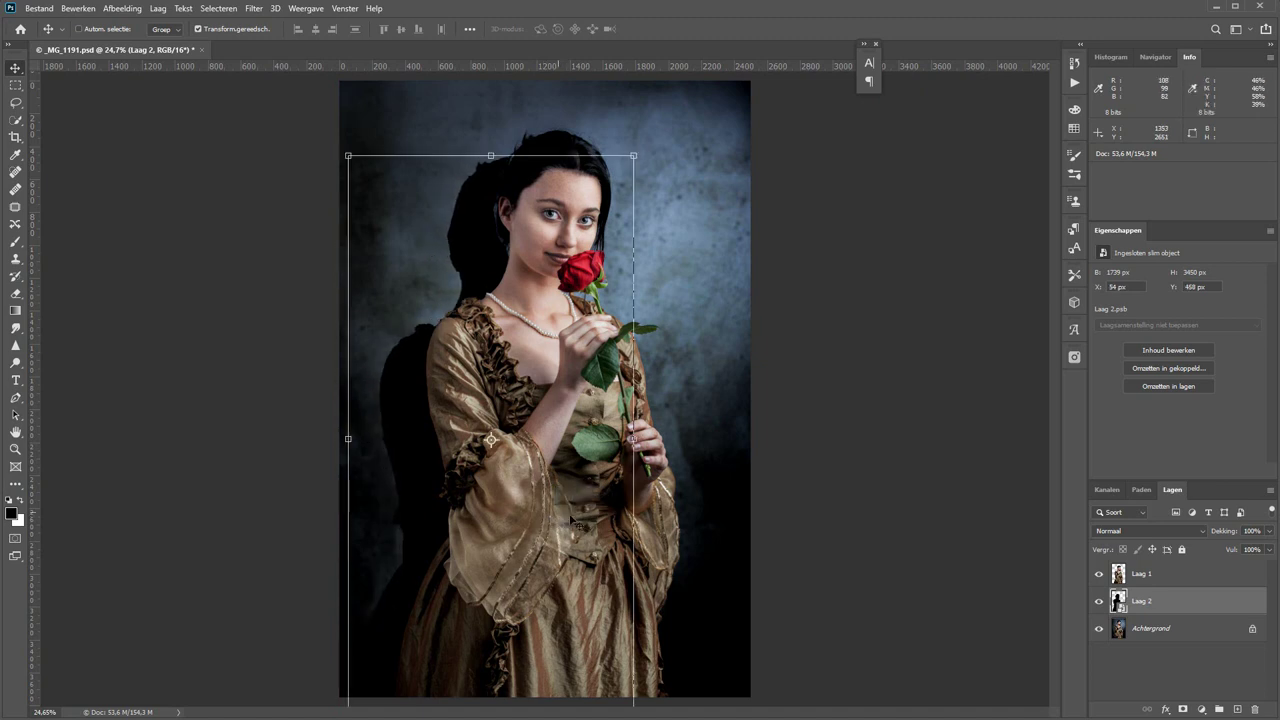
left_click(1099, 574)
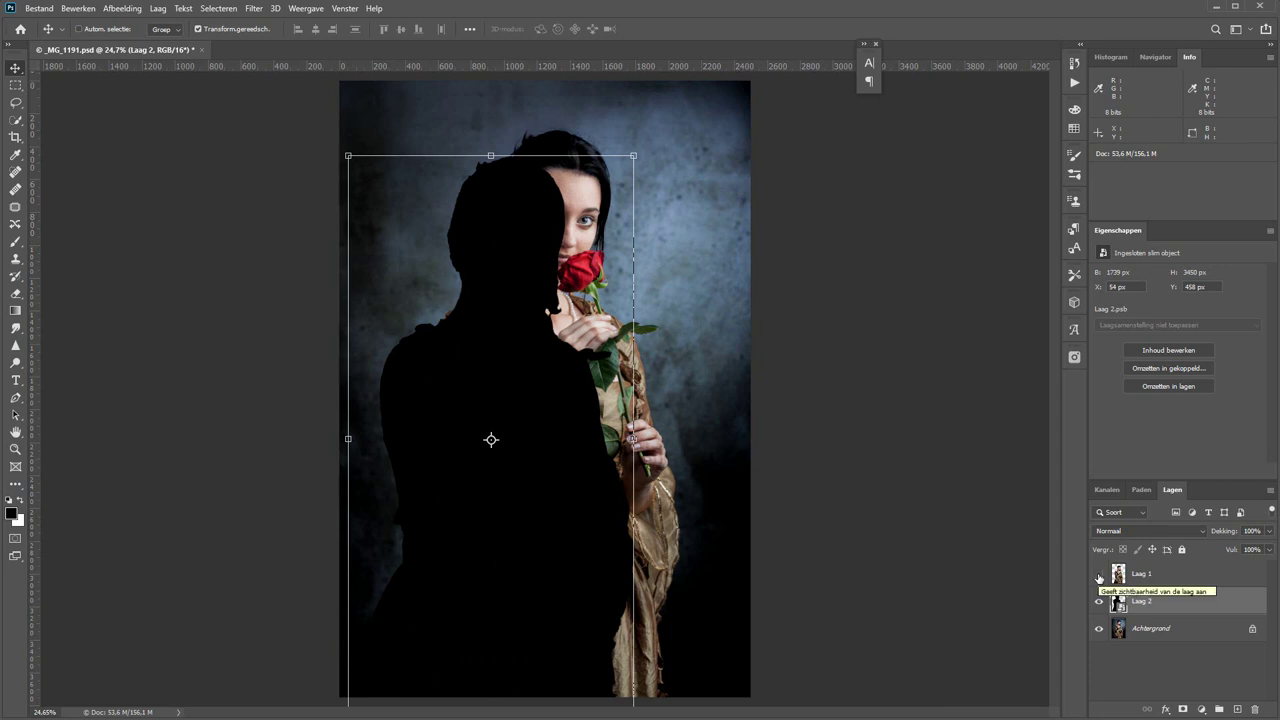
left_click(1099, 574)
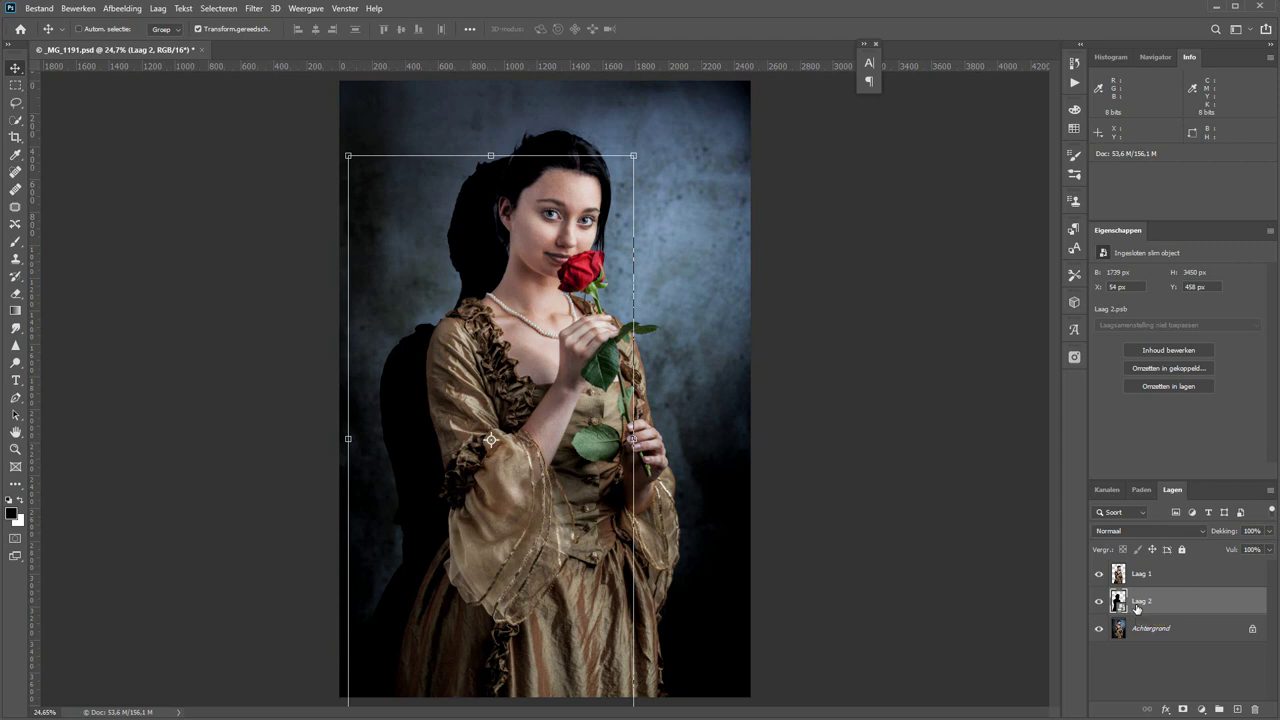
Apply a Gaussiaans vervagen blur with a radius of about 127 px to the silhouette.
left_click(254, 8)
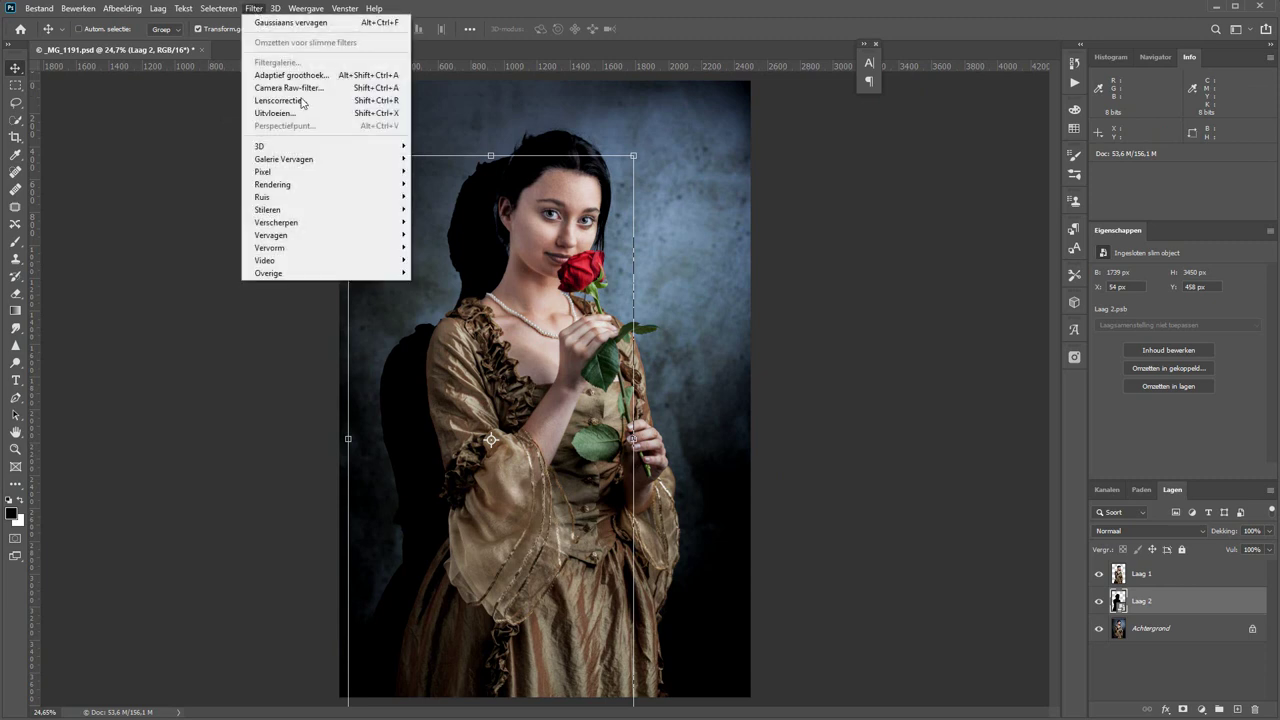
left_click(443, 247)
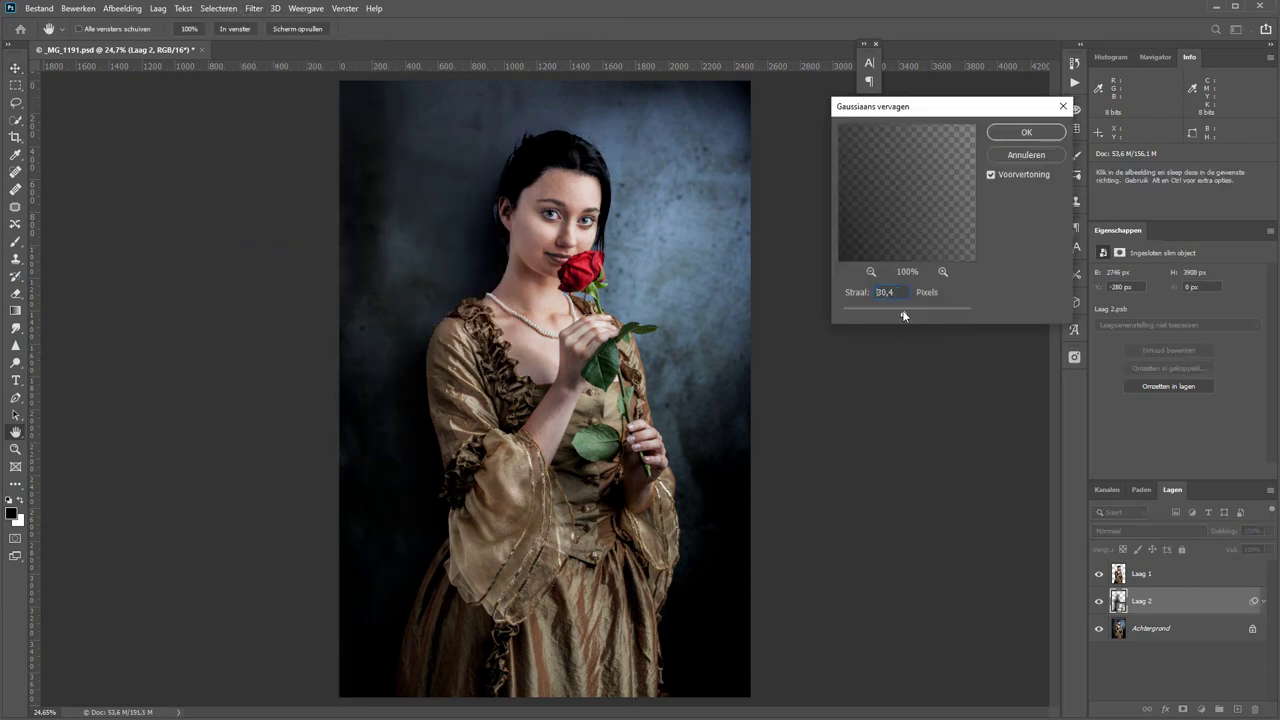
left_click_drag(904, 316, 933, 315)
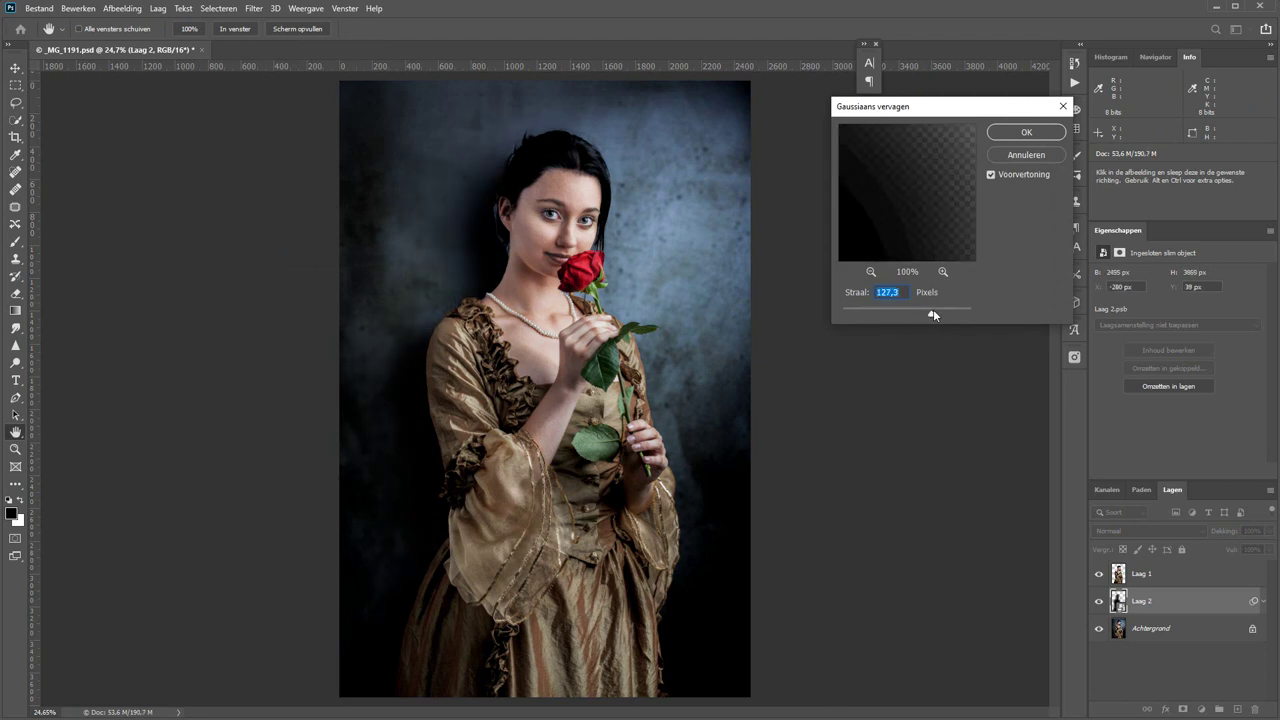
left_click(1018, 133)
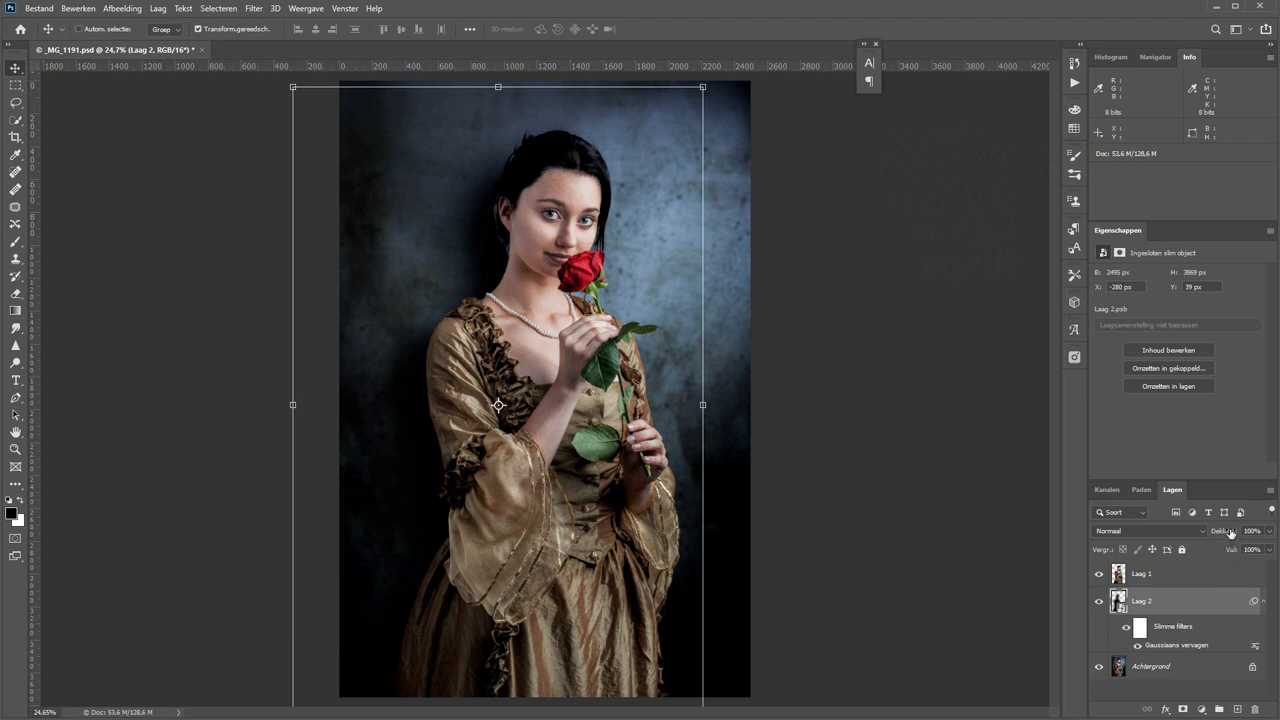
Lower Laag 2's Dekking to 79% and compare the shadow by toggling its visibility.
left_click_drag(1231, 531, 1219, 533)
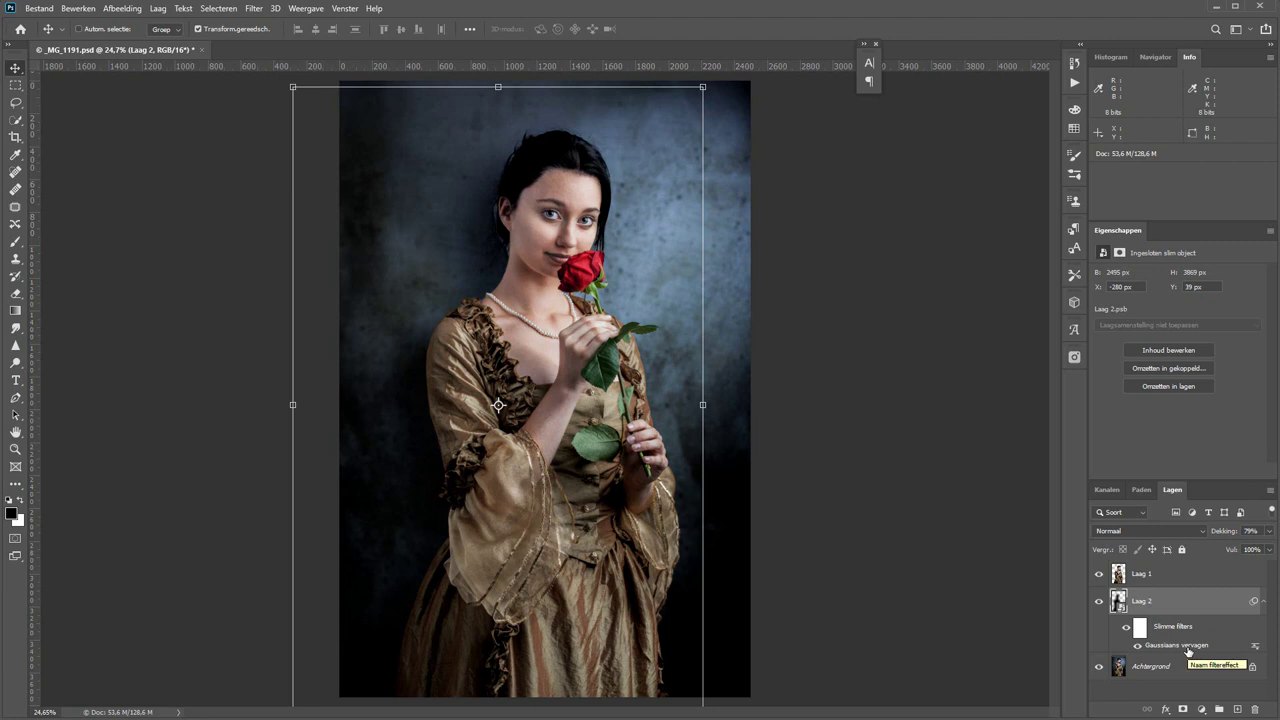
left_click(1100, 601)
left_click(1100, 601)
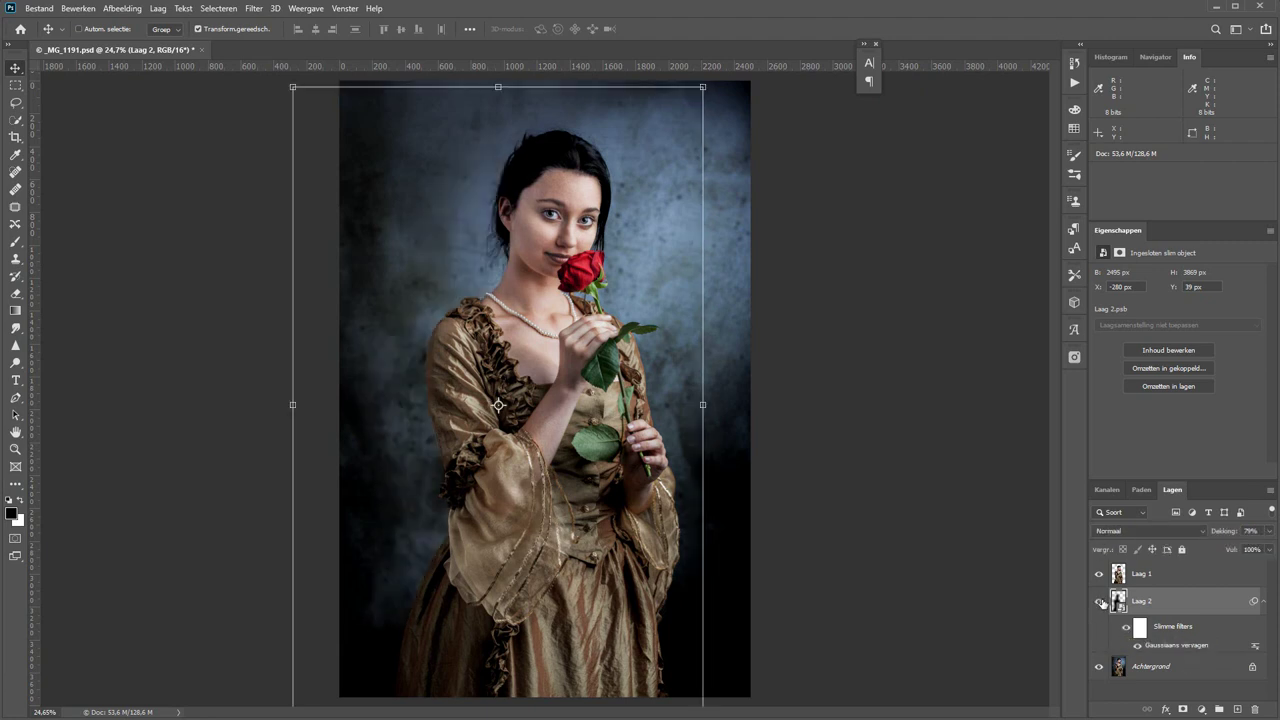
left_click(1101, 602)
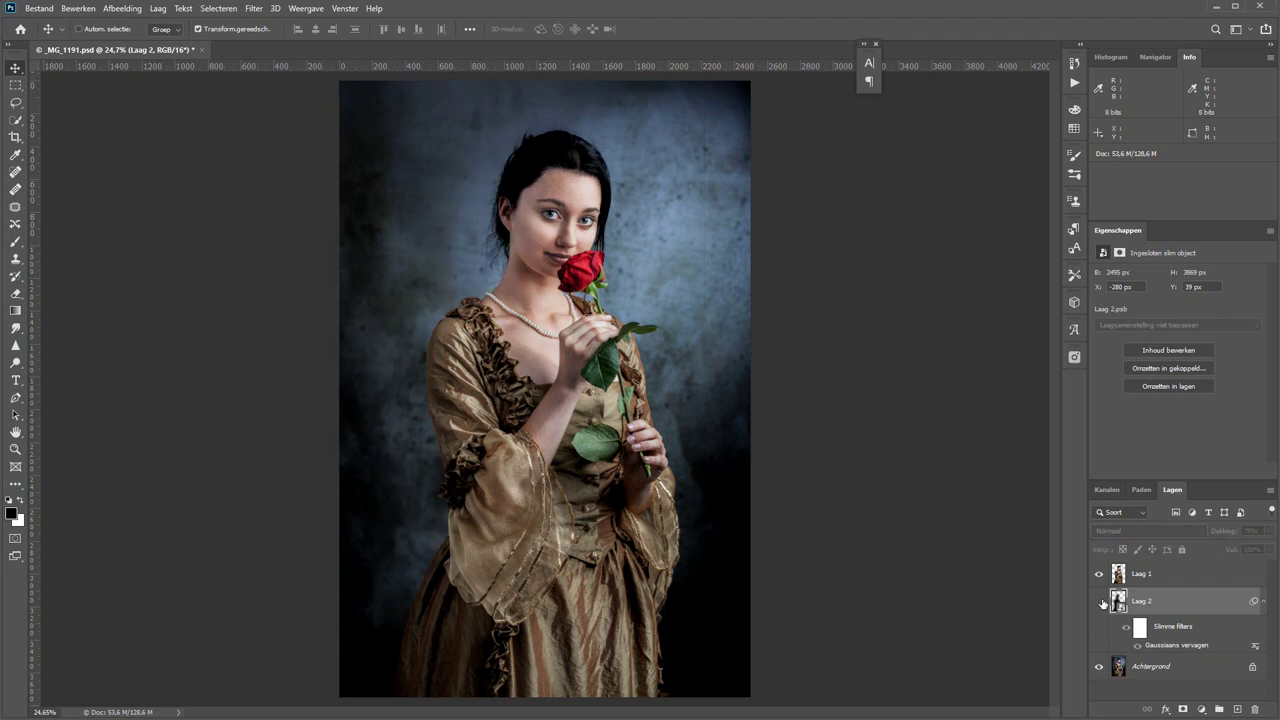
left_click(1101, 602)
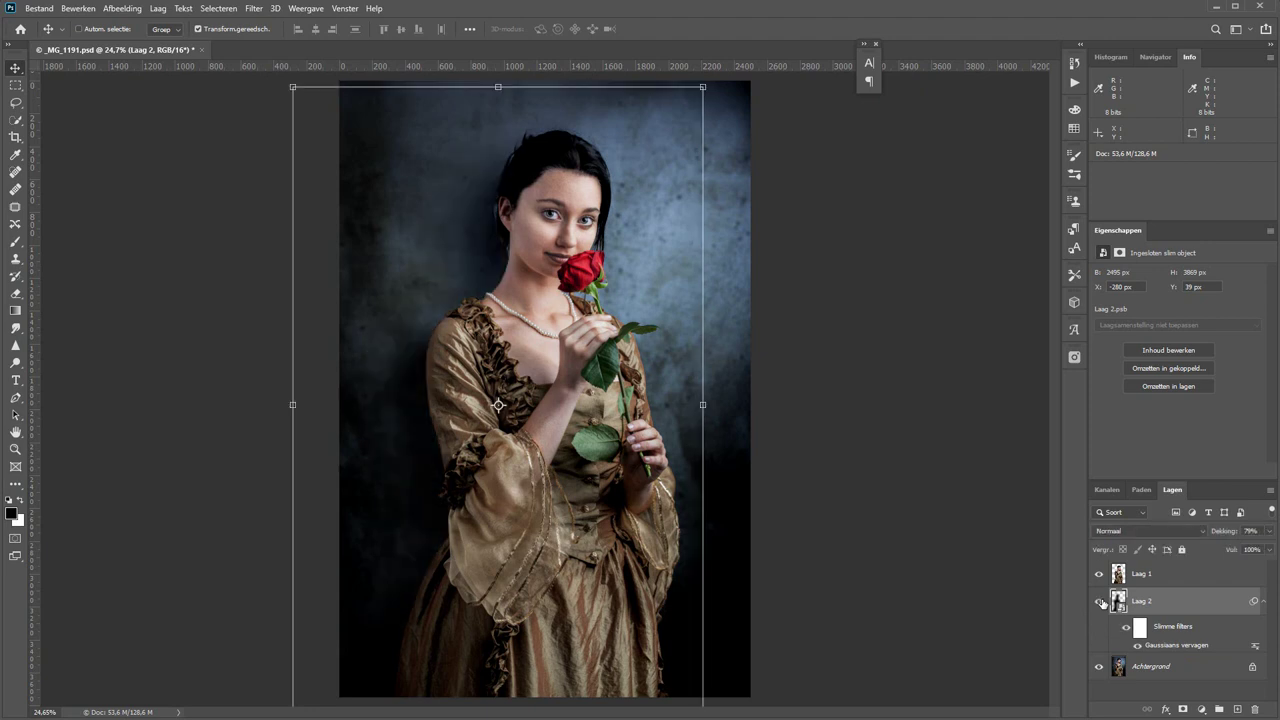